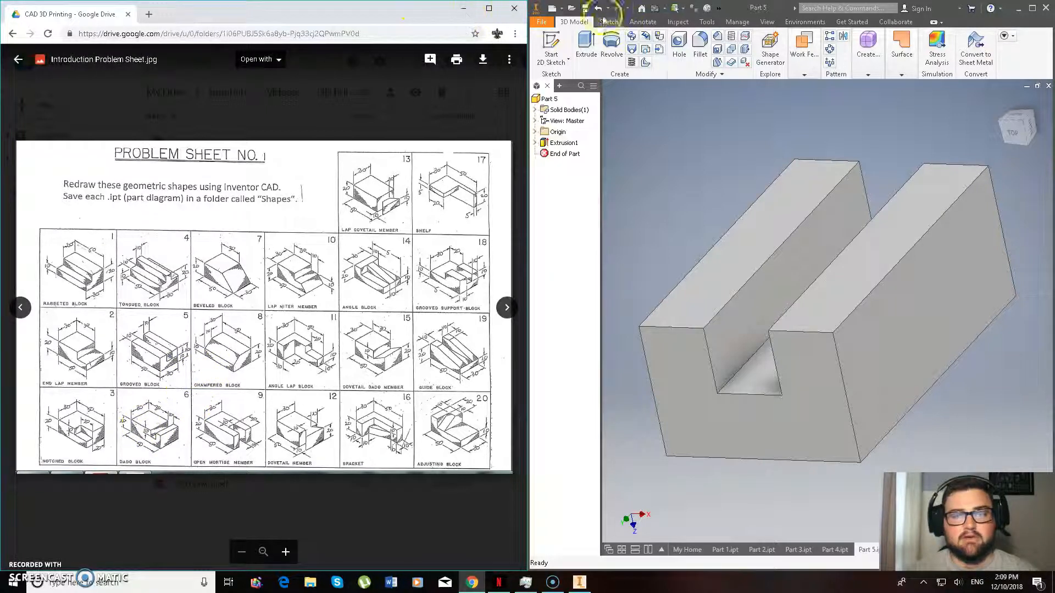
Create a new metric part from the Standard (mm).ipt template and maximize its window.
left_click(552, 9)
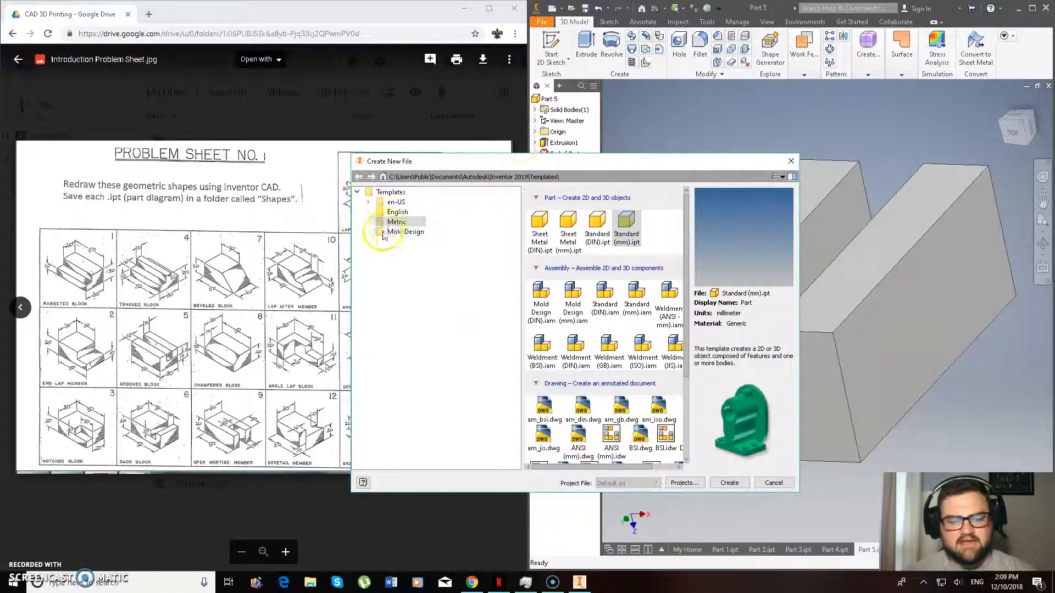
left_click(729, 483)
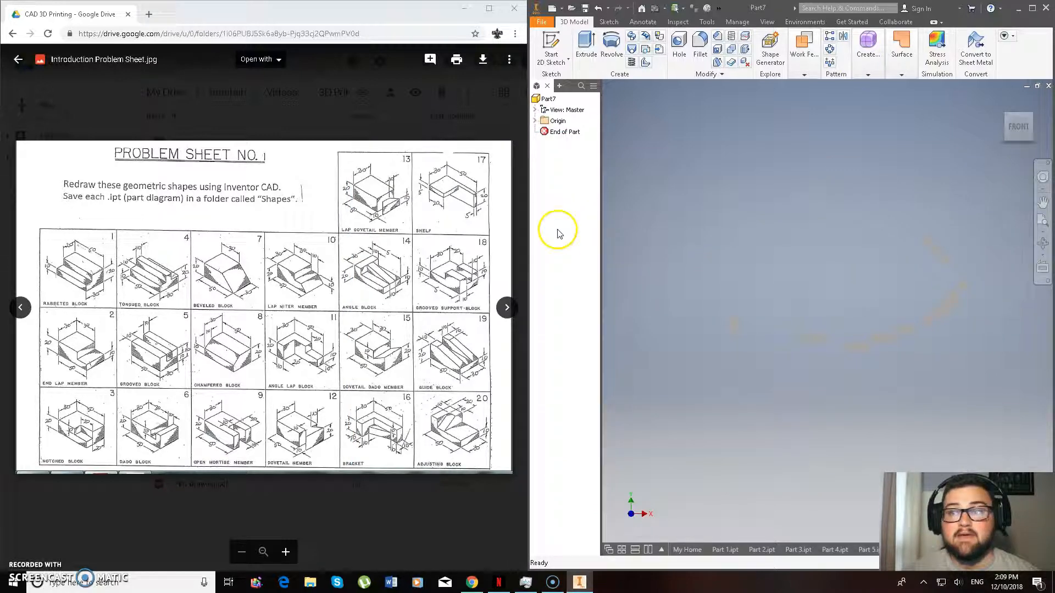
left_click(1033, 8)
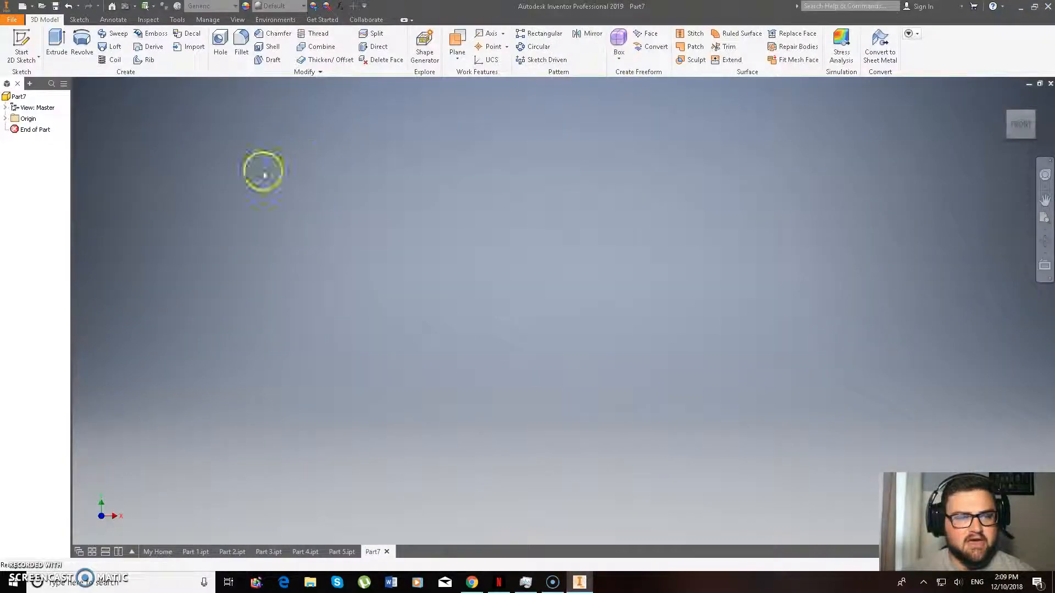
Start a 2D sketch on the horizontal origin plane and view it from the top.
left_click(21, 44)
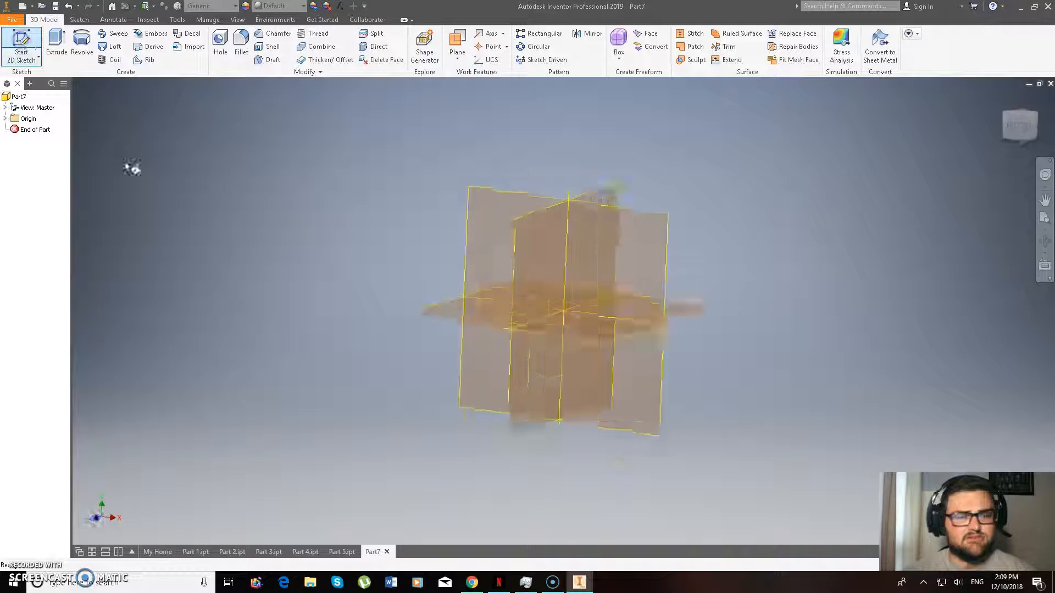
left_click(441, 310)
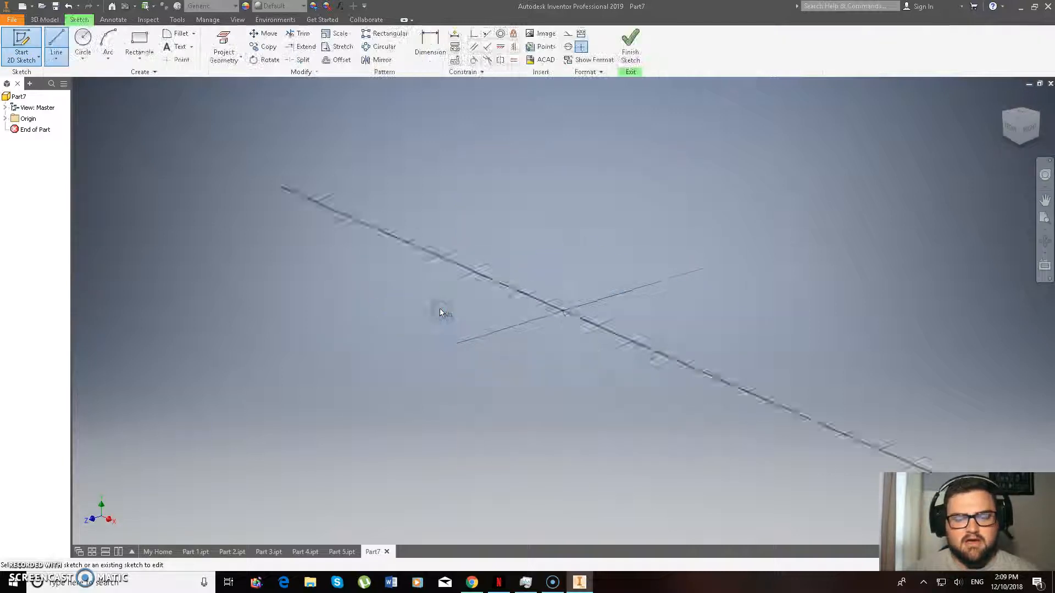
left_click(1027, 97)
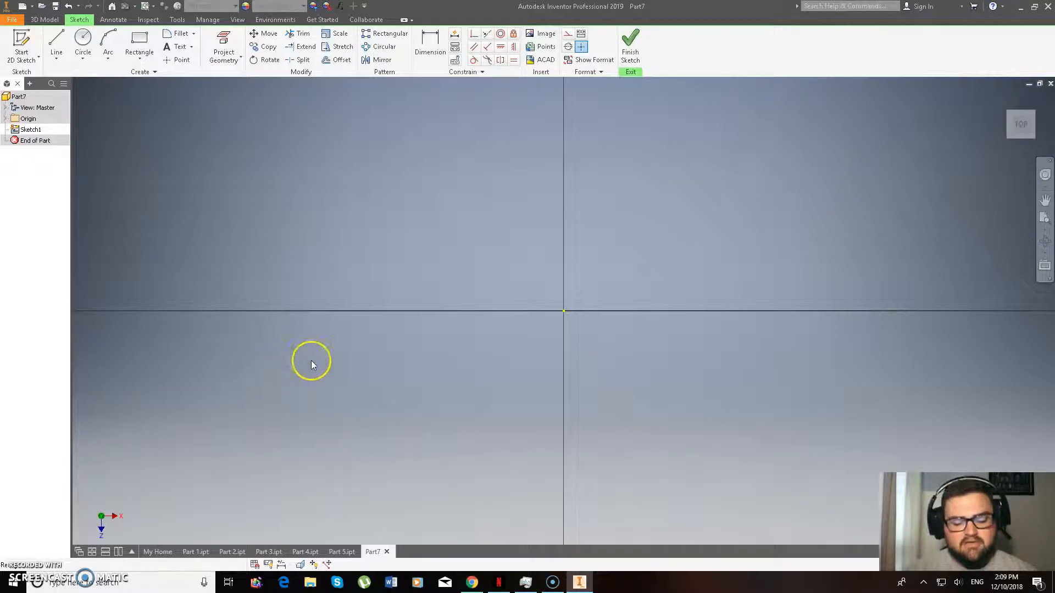
Check the Dado Block (shape 6) on the problem sheet in Chrome and draw its 50 mm horizontal base line from the sketch origin.
left_click(471, 583)
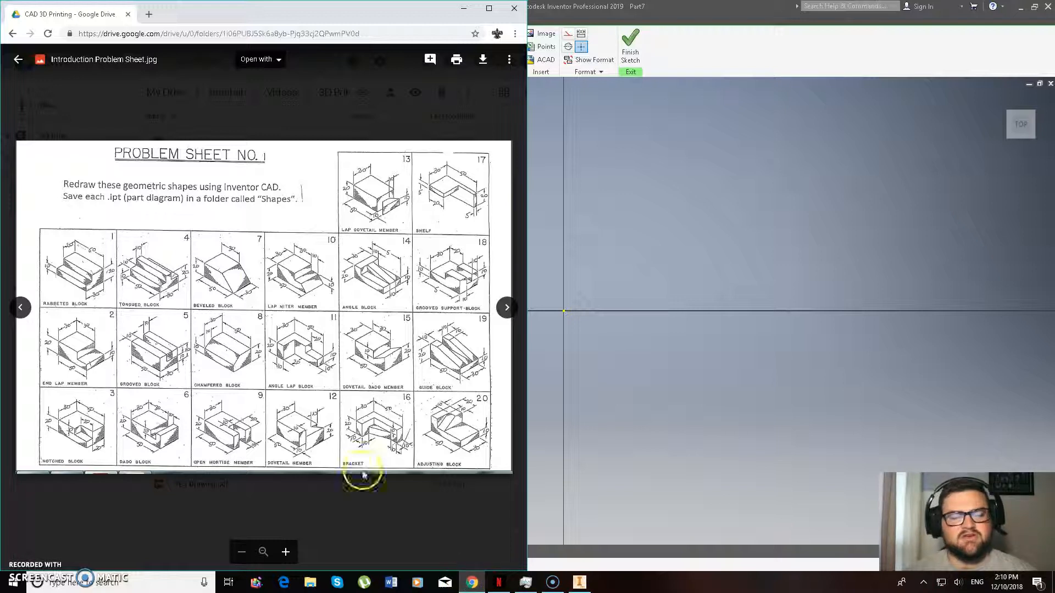
left_click(352, 356)
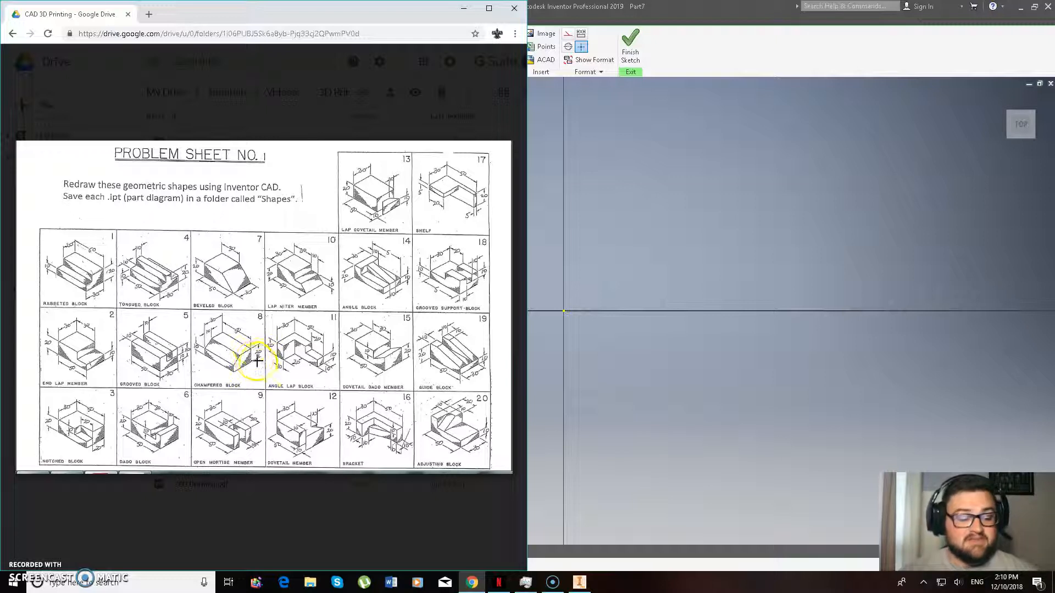
left_click(466, 9)
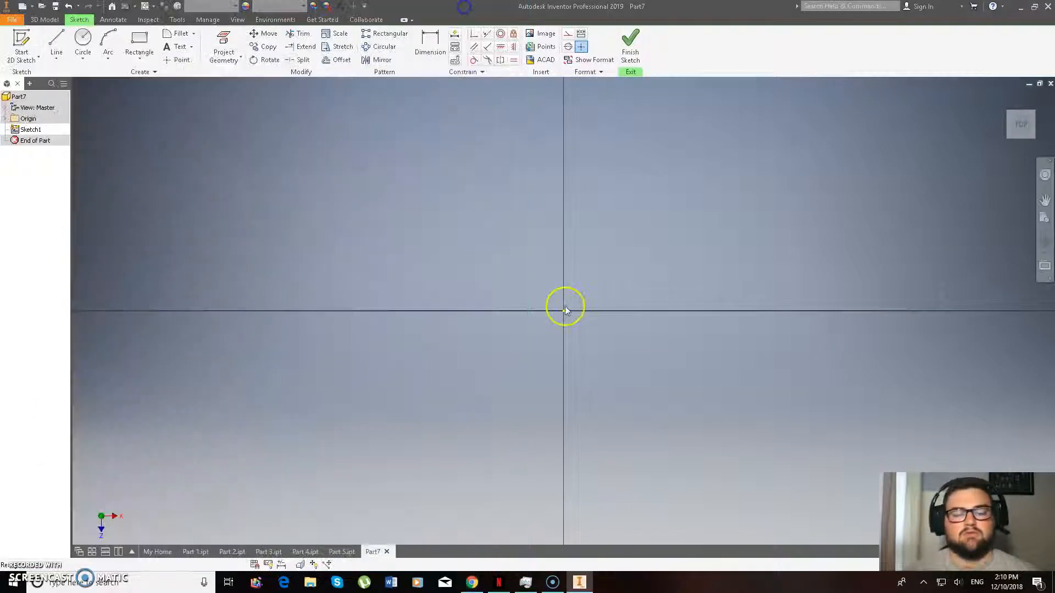
left_click(56, 45)
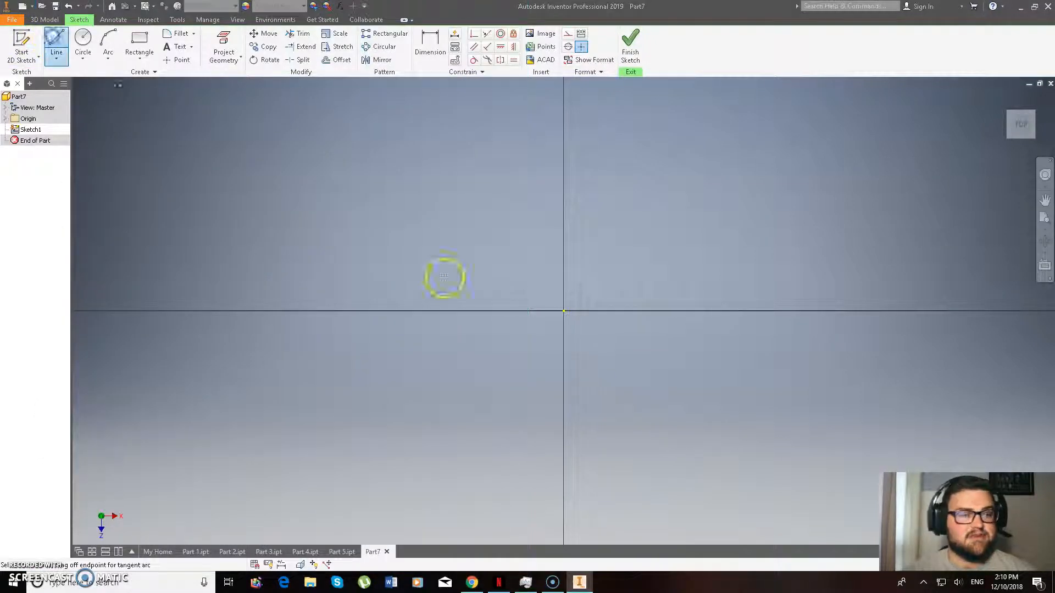
left_click(564, 311)
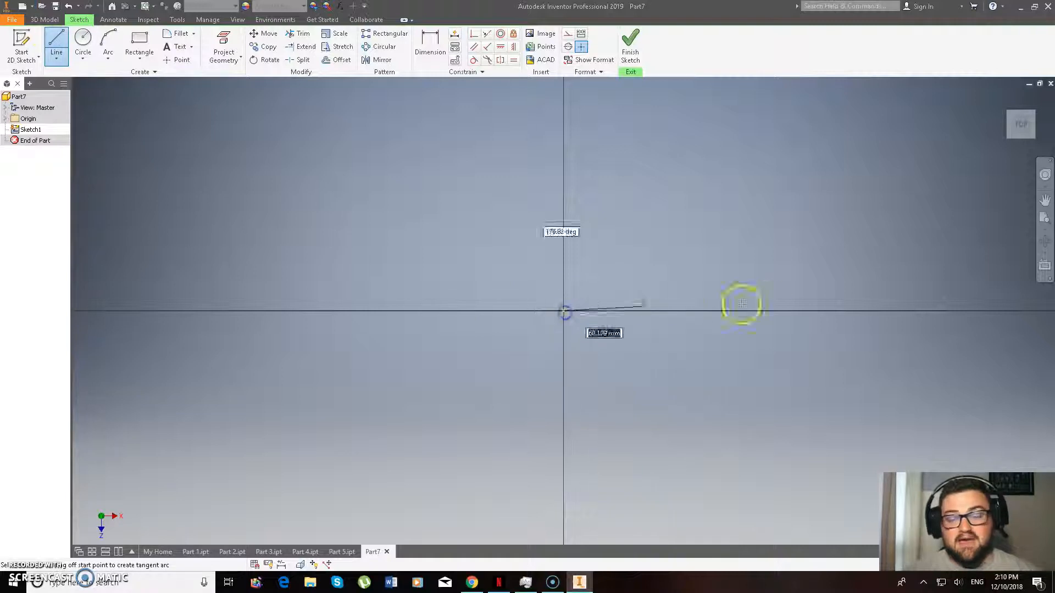
type("50")
key("Return")
left_click(814, 311)
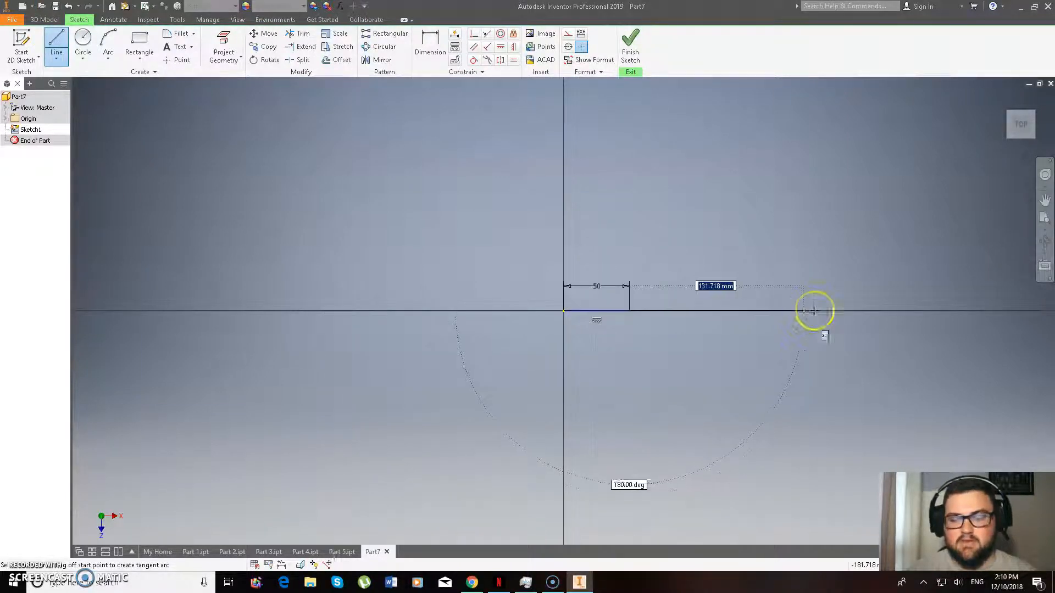
Draw a 20 mm vertical line upward from the right end of the 50 mm base line.
left_click(1011, 123)
left_click(1023, 126)
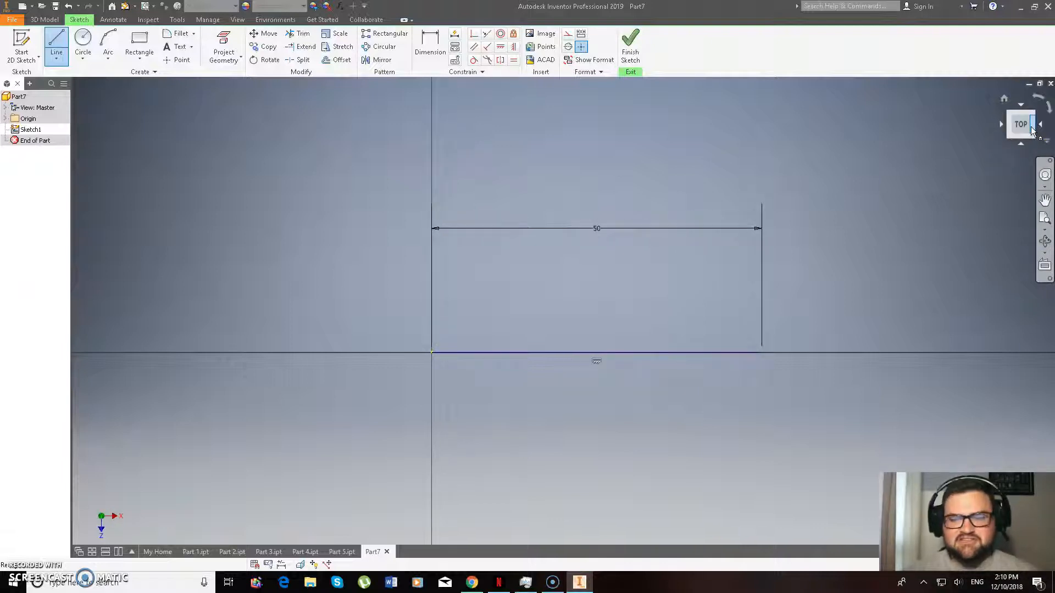
left_click(762, 352)
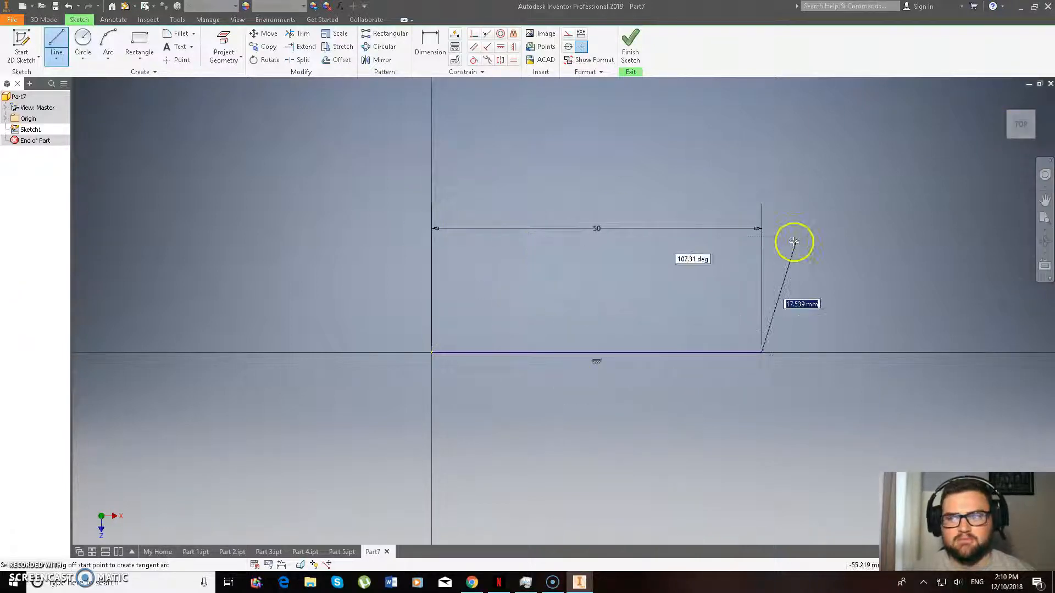
left_click(1044, 126)
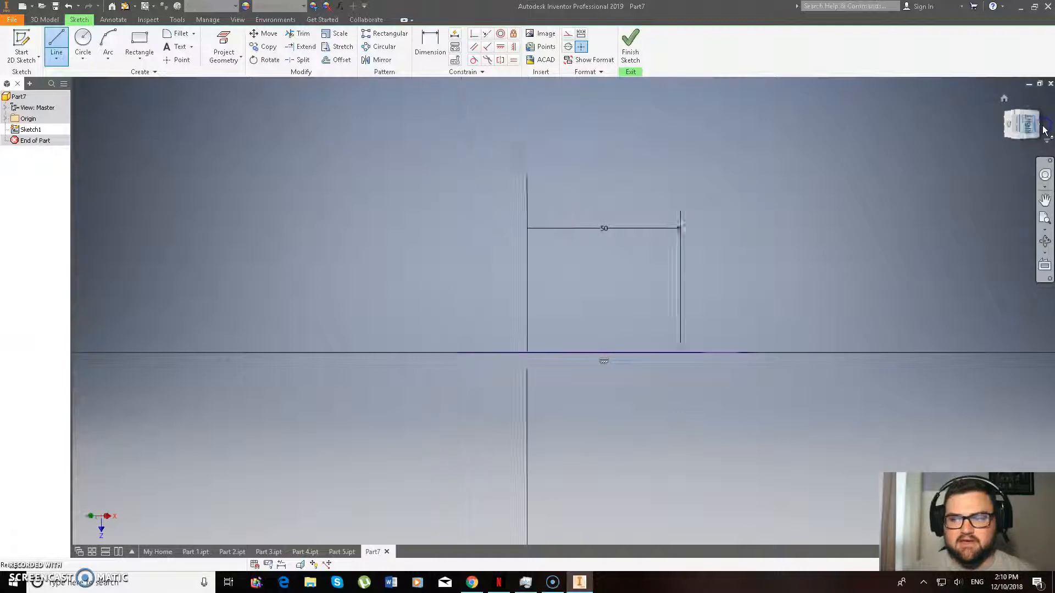
left_click(1013, 134)
left_click(998, 126)
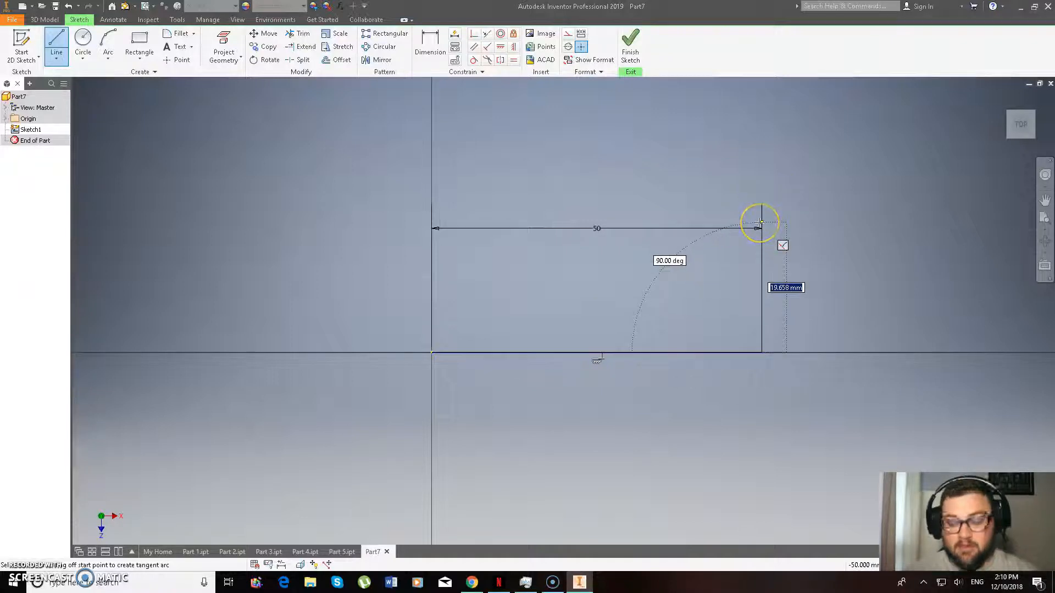
type("20")
key("Return")
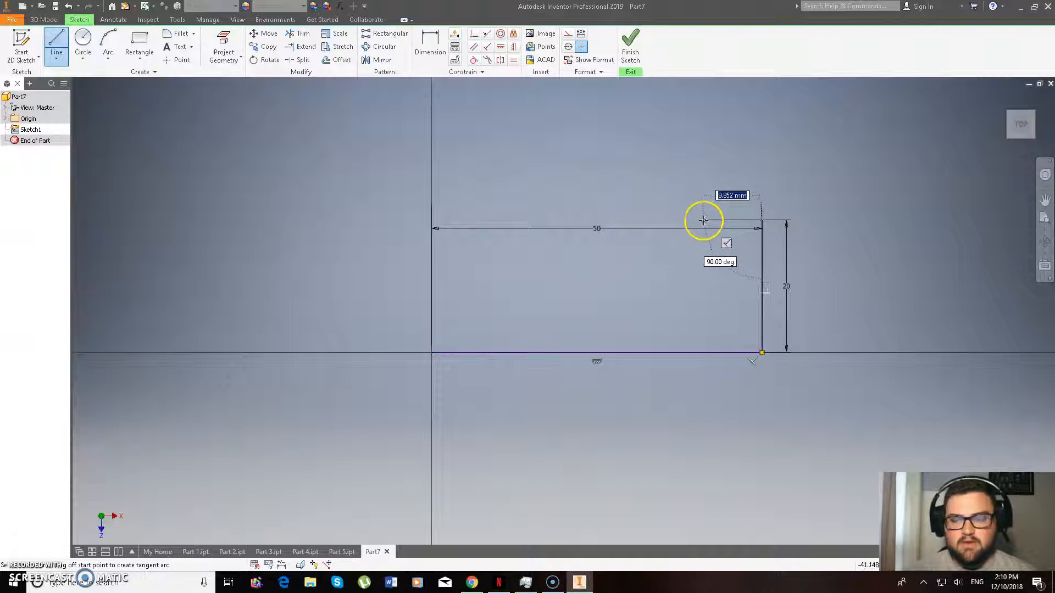
Continue the outline with a 10 mm top edge leftward and a slot 10 mm wide with 10 mm deep sides.
type("10")
key("Return")
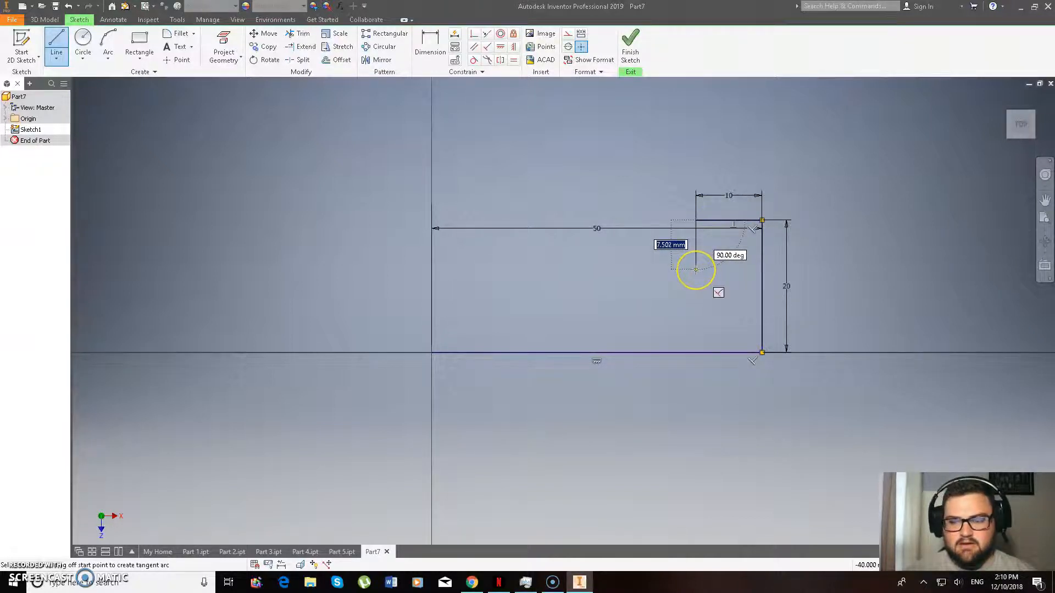
type("10")
key("Return")
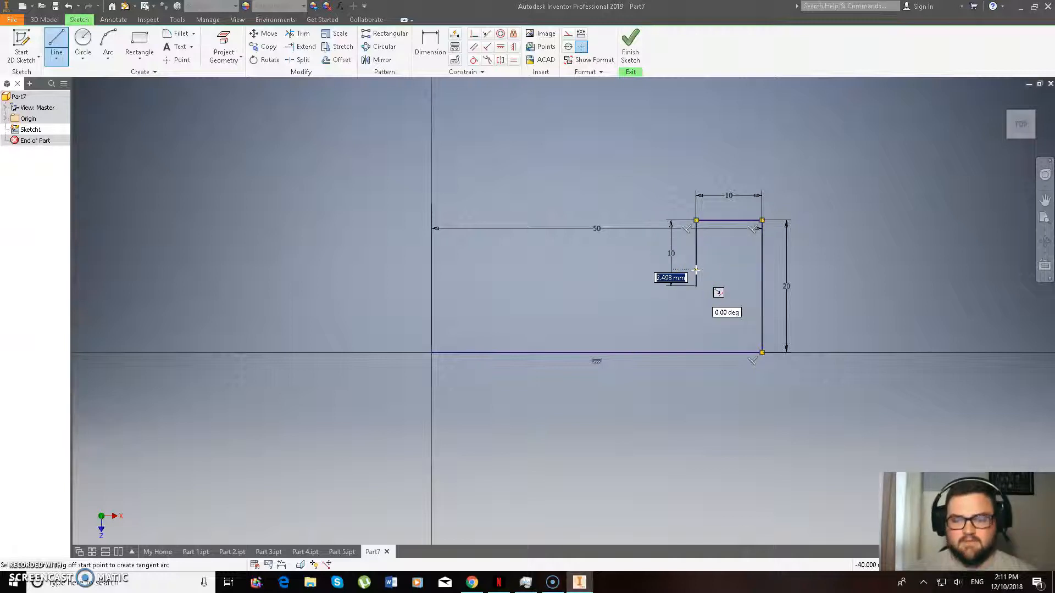
type("10")
key("Return")
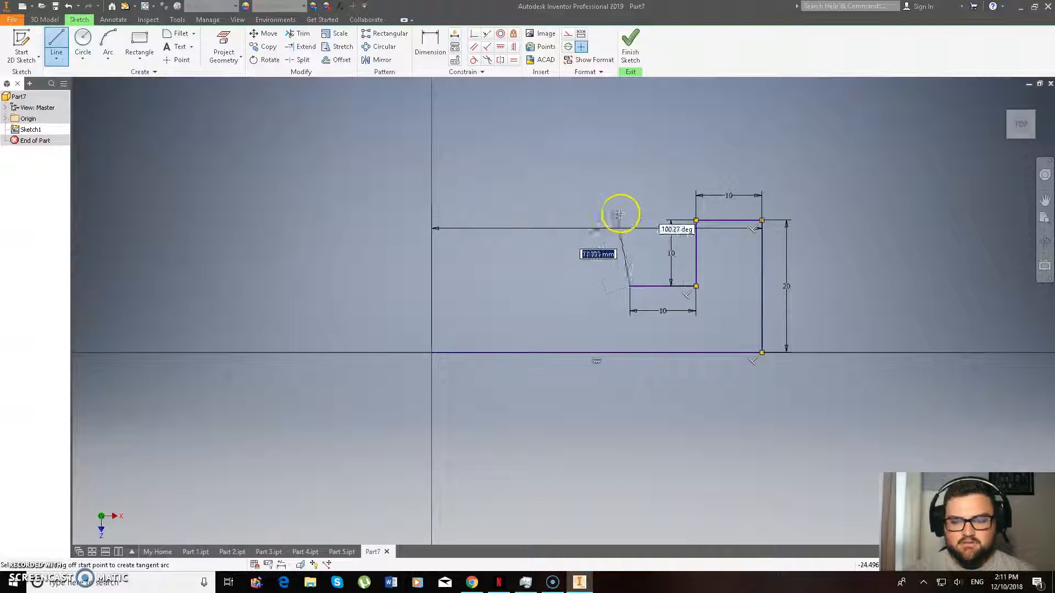
type("10")
key("Return")
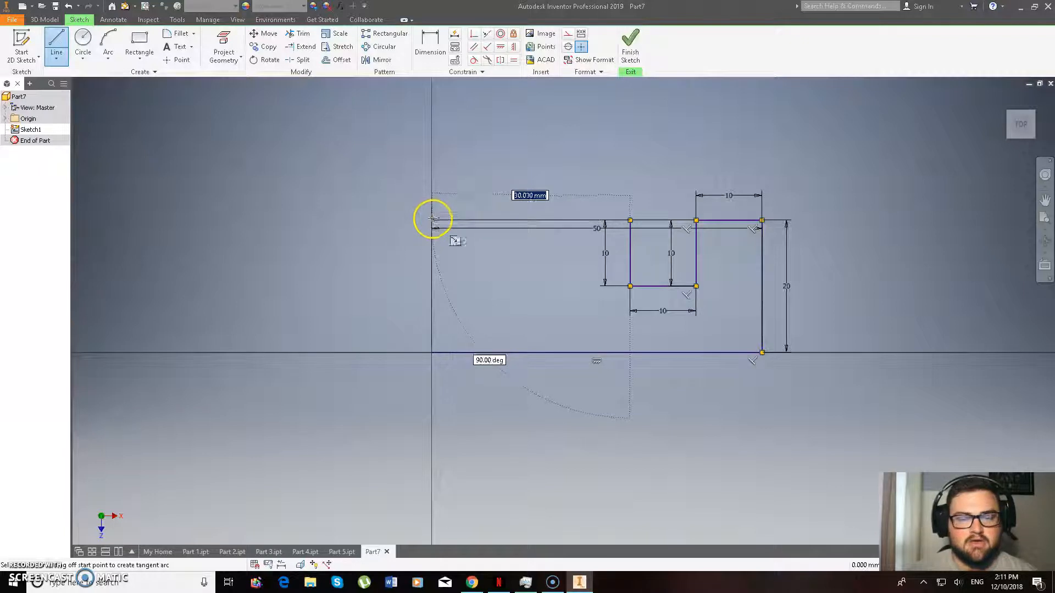
Close the profile with a 30 mm top edge and a left edge down to the origin, and move the 50 mm dimension below the base.
left_click(432, 221)
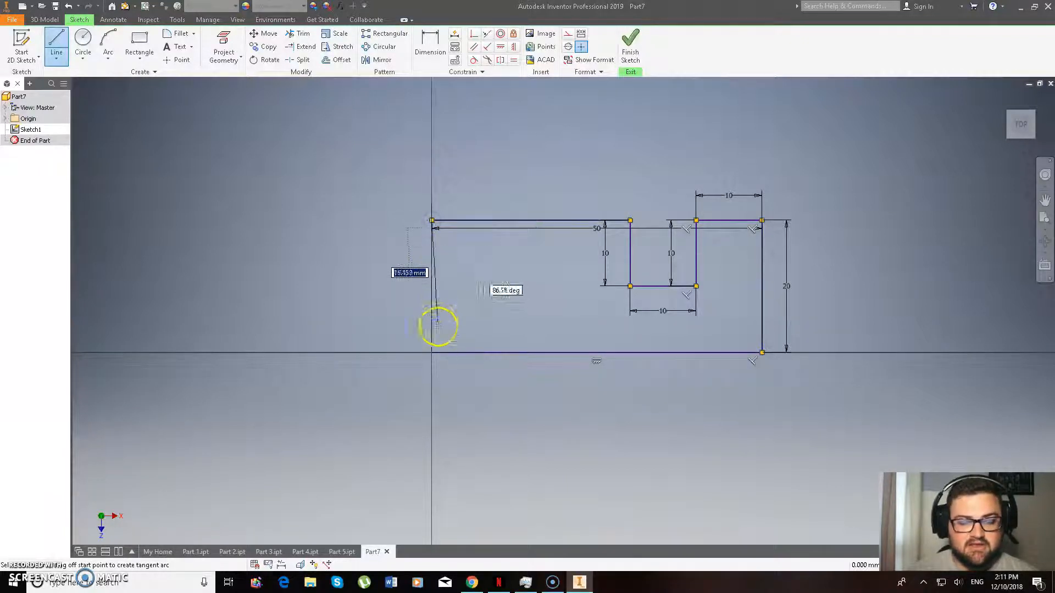
left_click(432, 352)
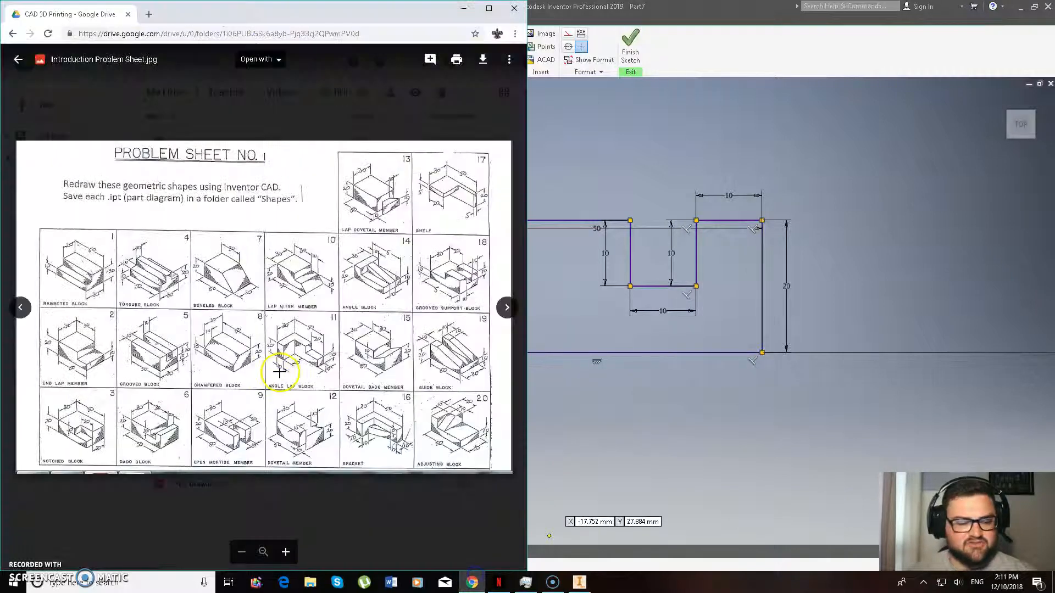
left_click(472, 582)
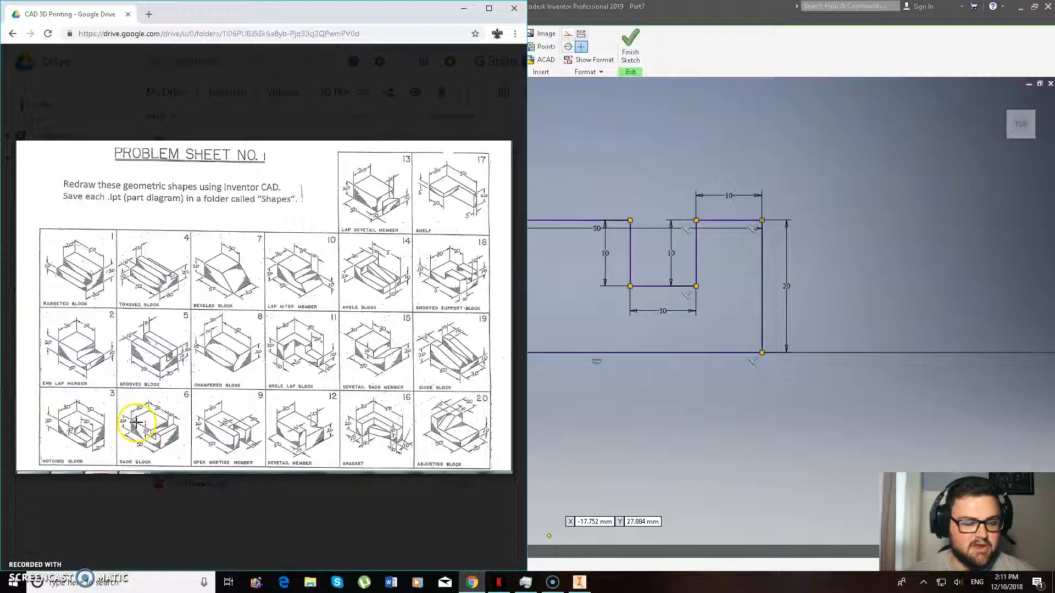
left_click(463, 8)
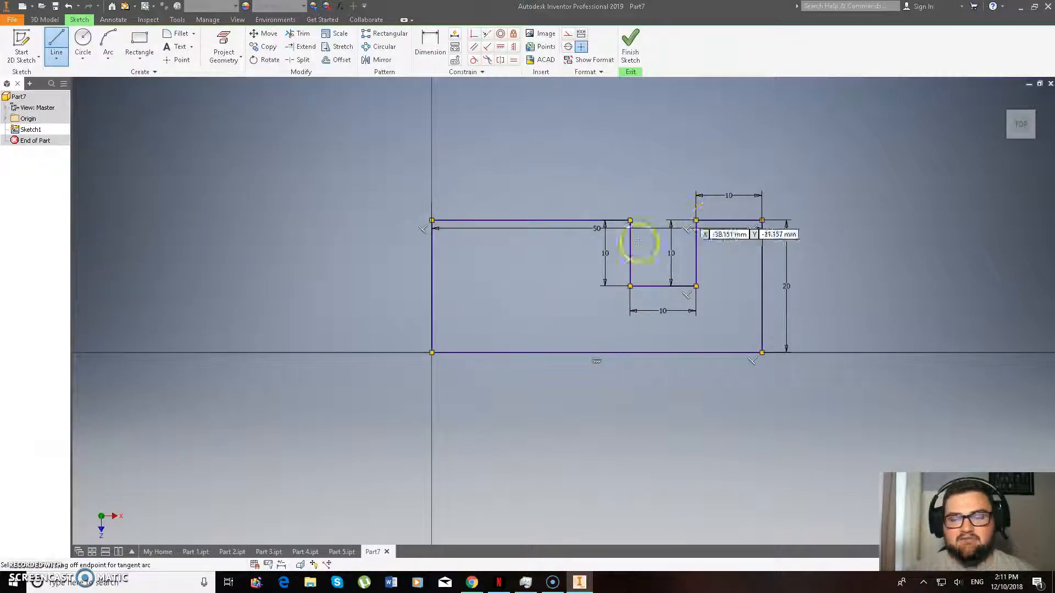
right_click(315, 139)
left_click(344, 148)
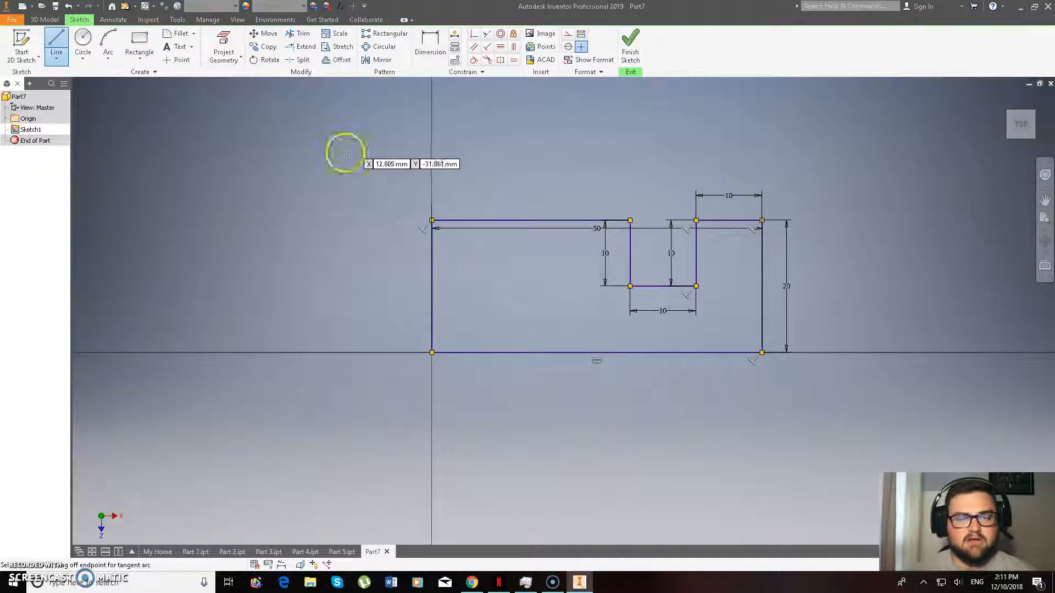
right_click(376, 186)
left_click(407, 189)
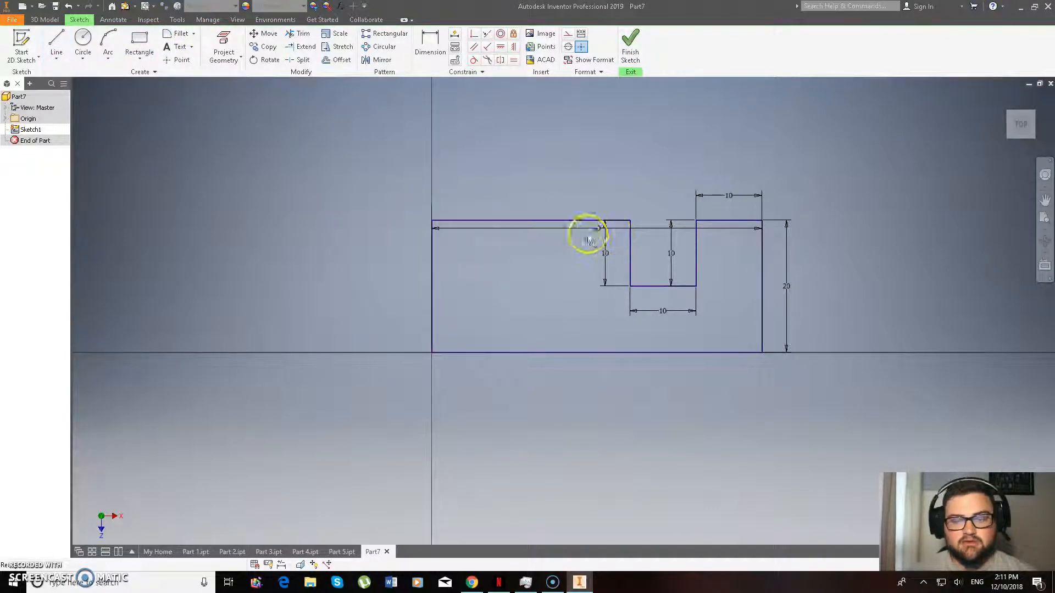
left_click_drag(592, 230, 601, 377)
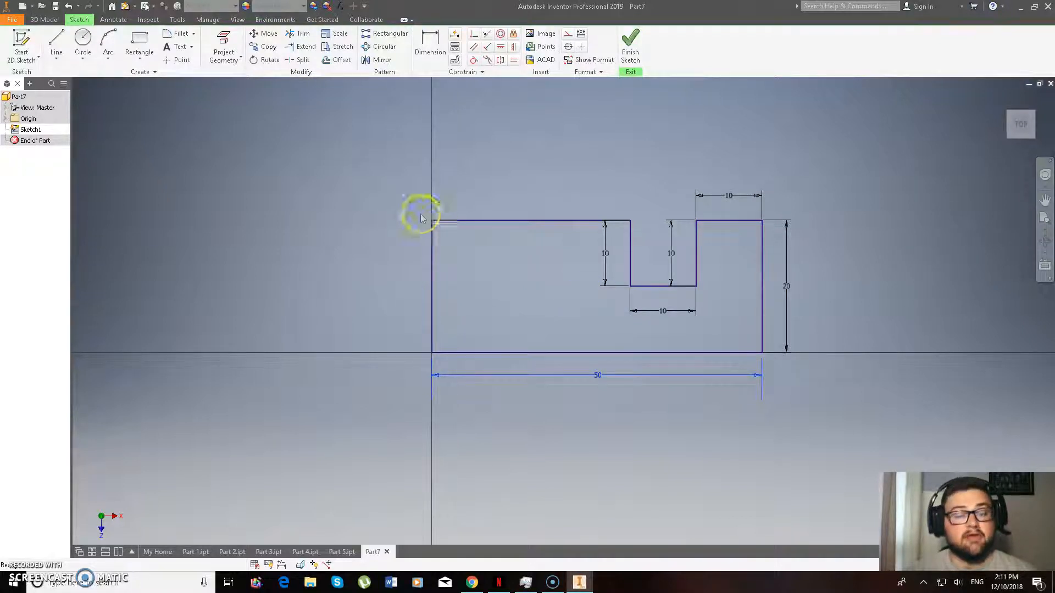
Try to add a length dimension to the long top edge left of the slot.
left_click(430, 45)
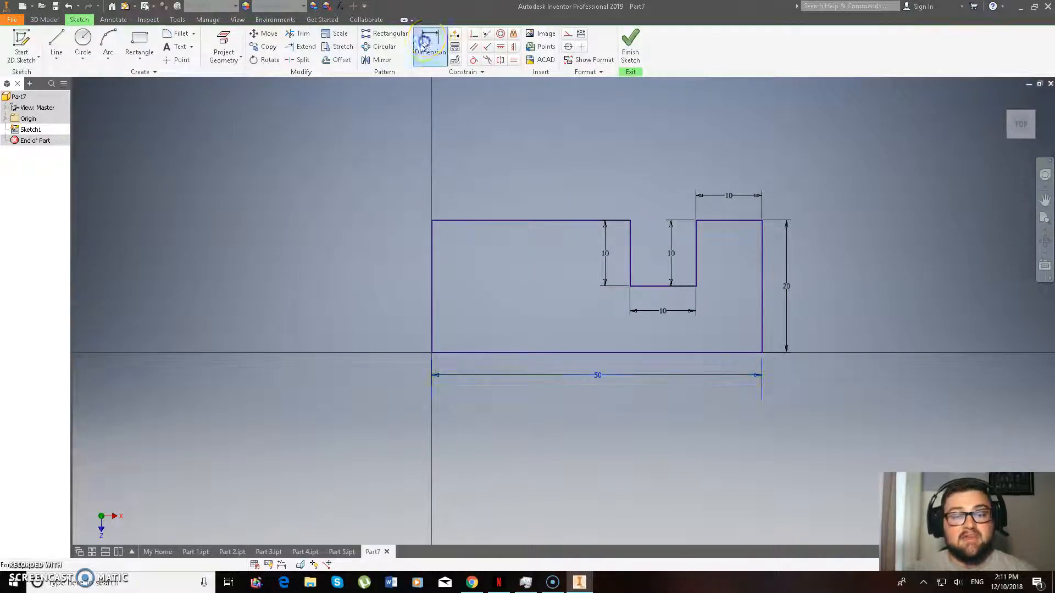
left_click(512, 221)
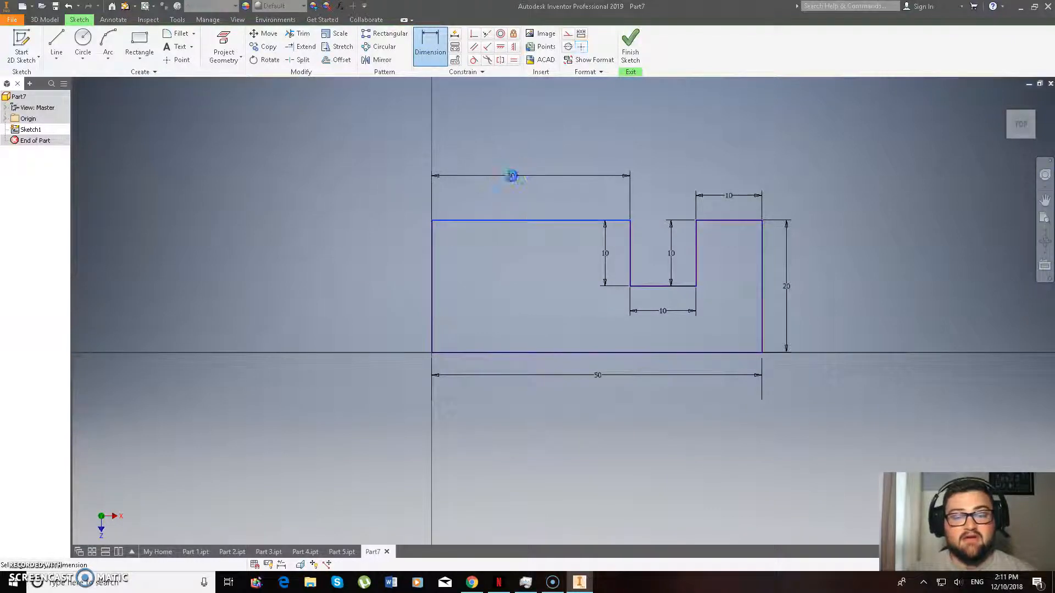
left_click(511, 173)
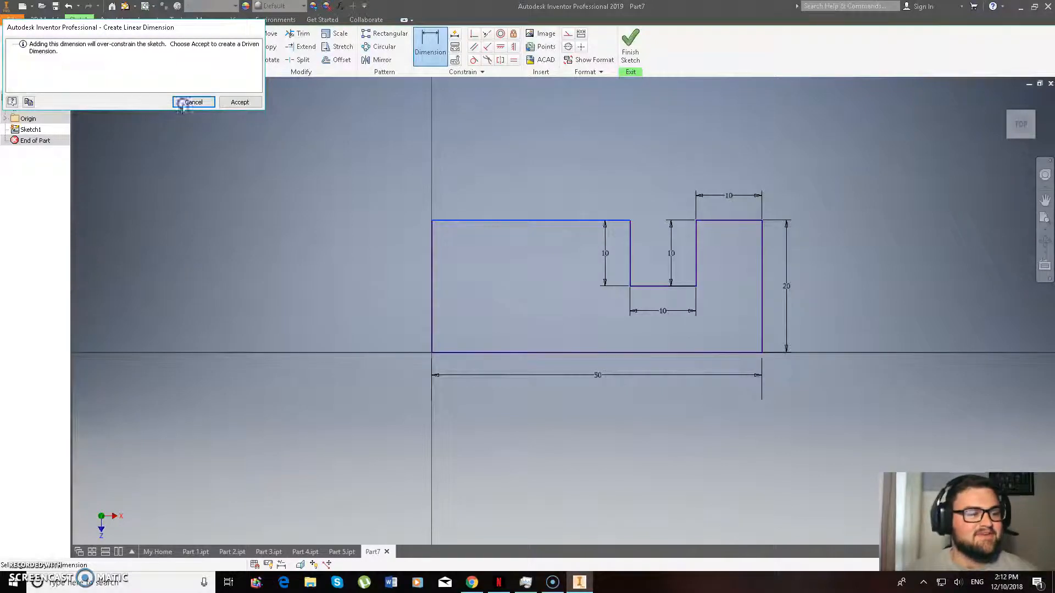
left_click(416, 170)
left_click(424, 193)
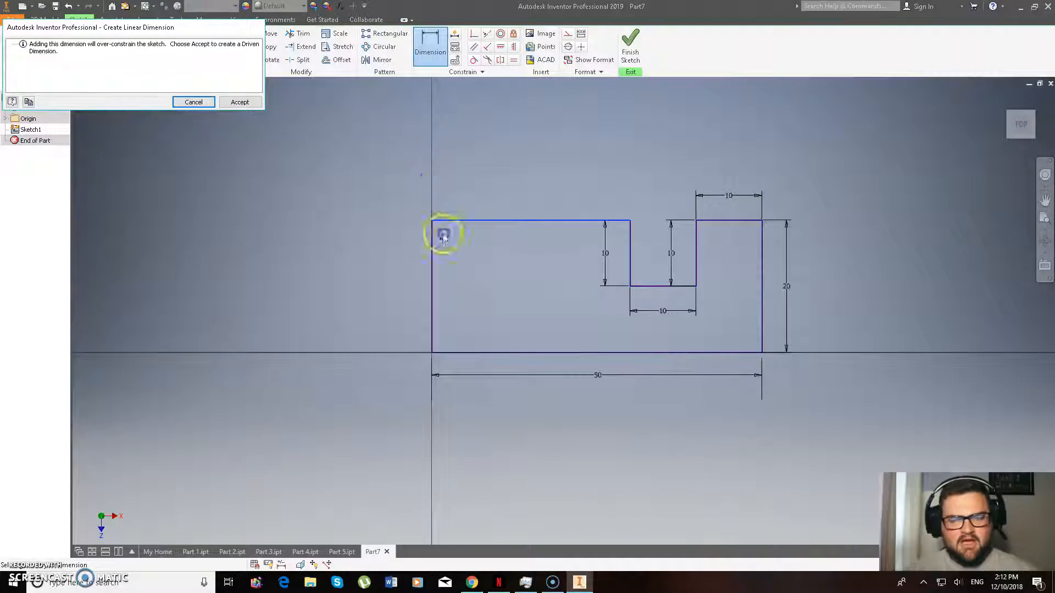
left_click(402, 207)
left_click(632, 254)
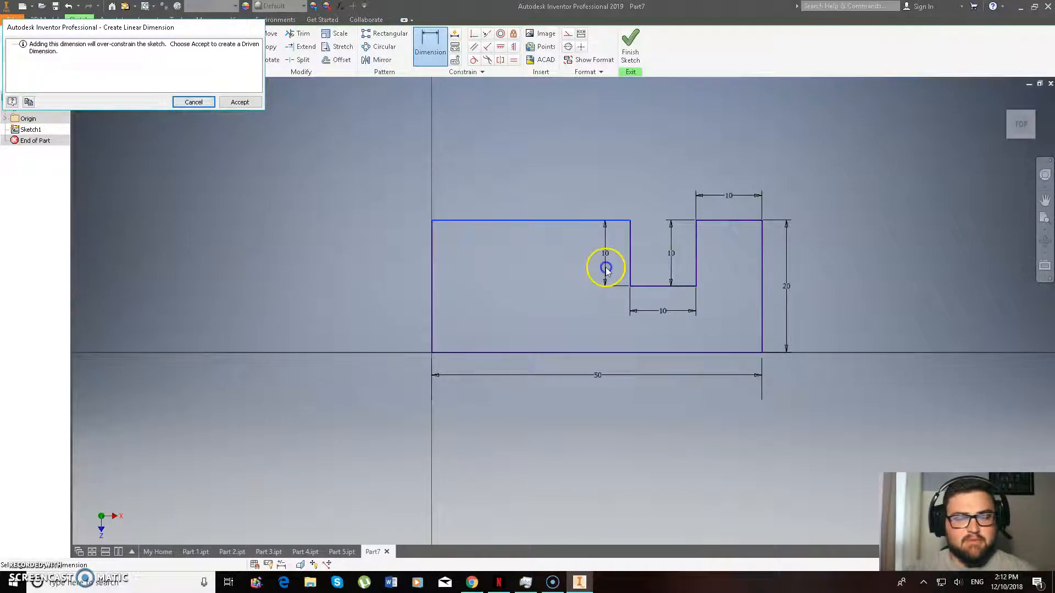
left_click(661, 368)
left_click(534, 222)
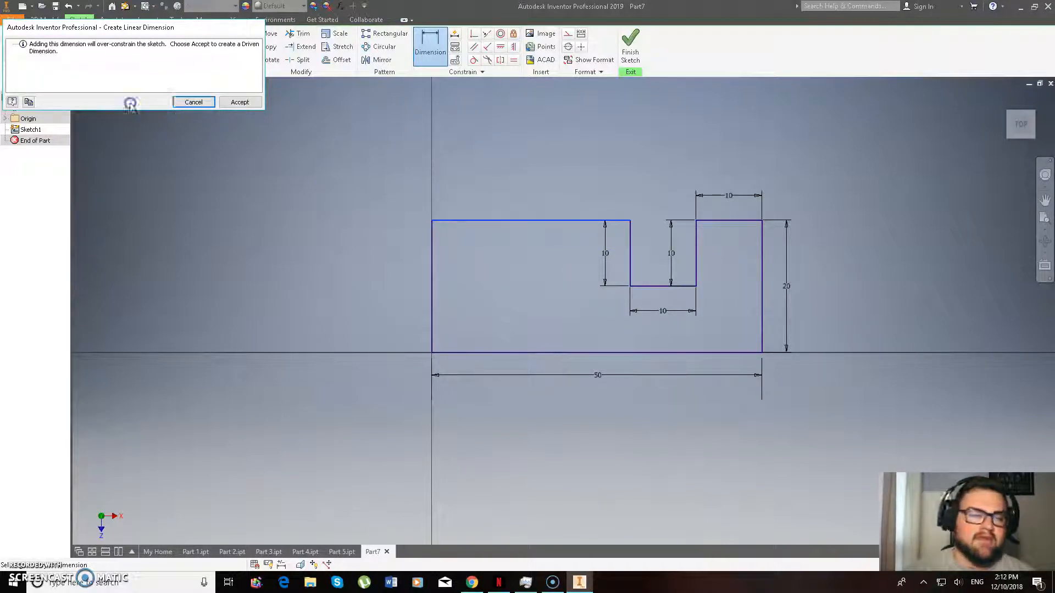
left_click(193, 102)
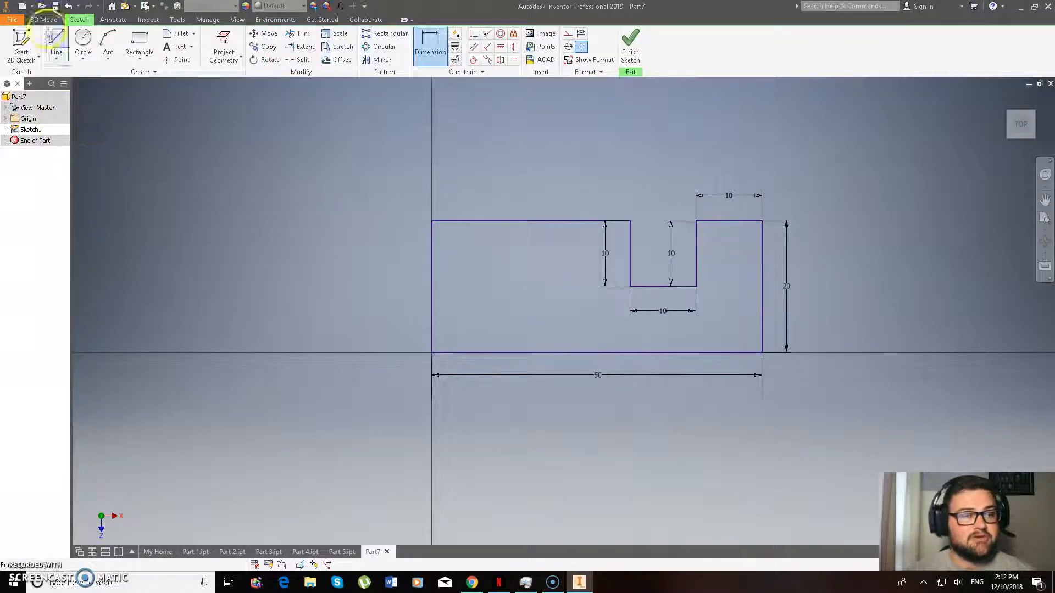
Extrude the slotted profile to the depth given for shape 6 on the problem sheet, and compare the solid with the sheet's drawing.
left_click(45, 20)
left_click(57, 40)
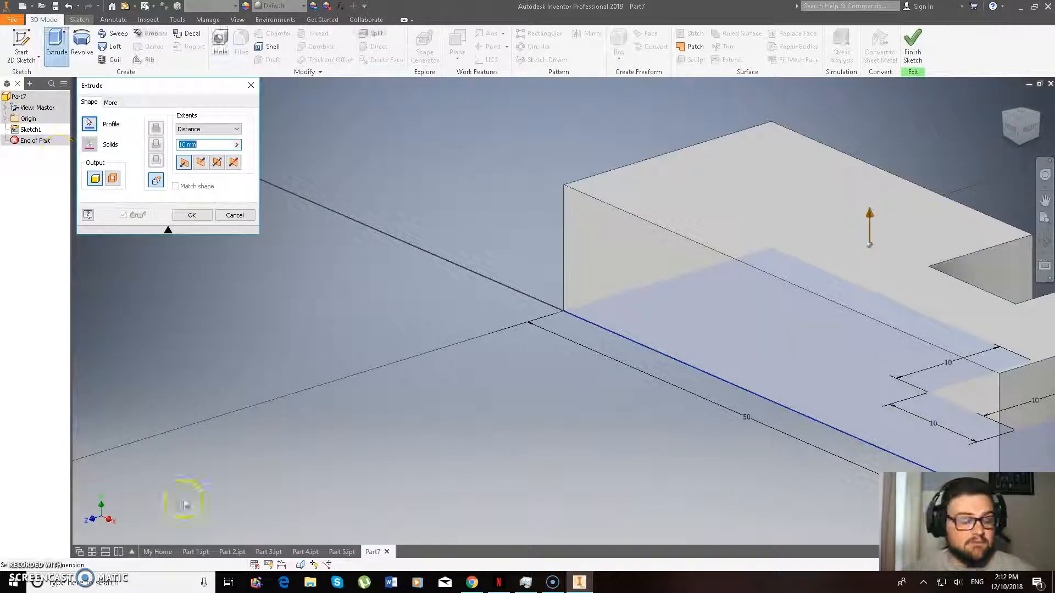
left_click(471, 581)
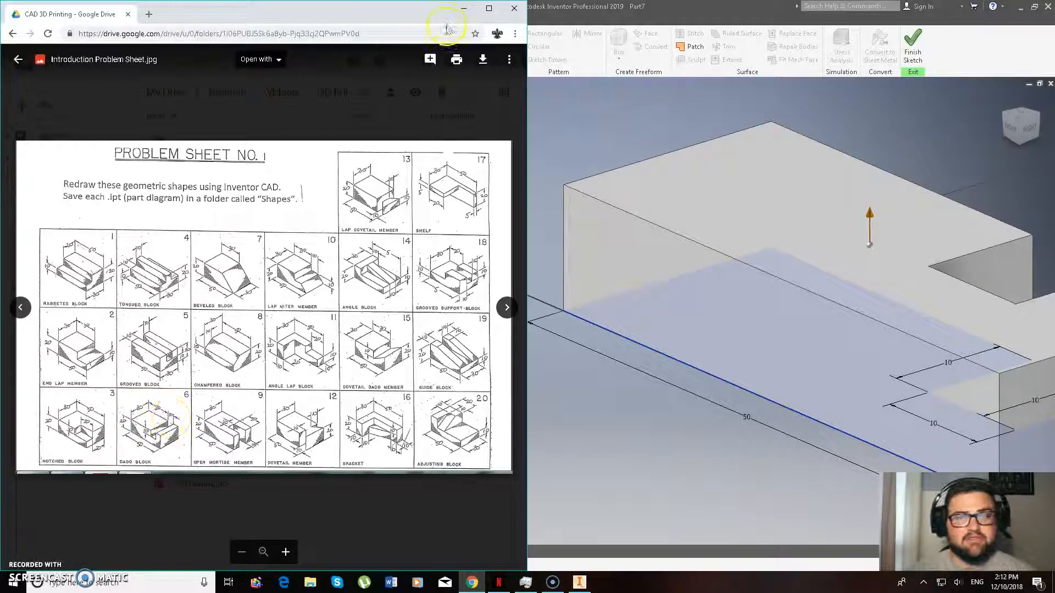
left_click(462, 14)
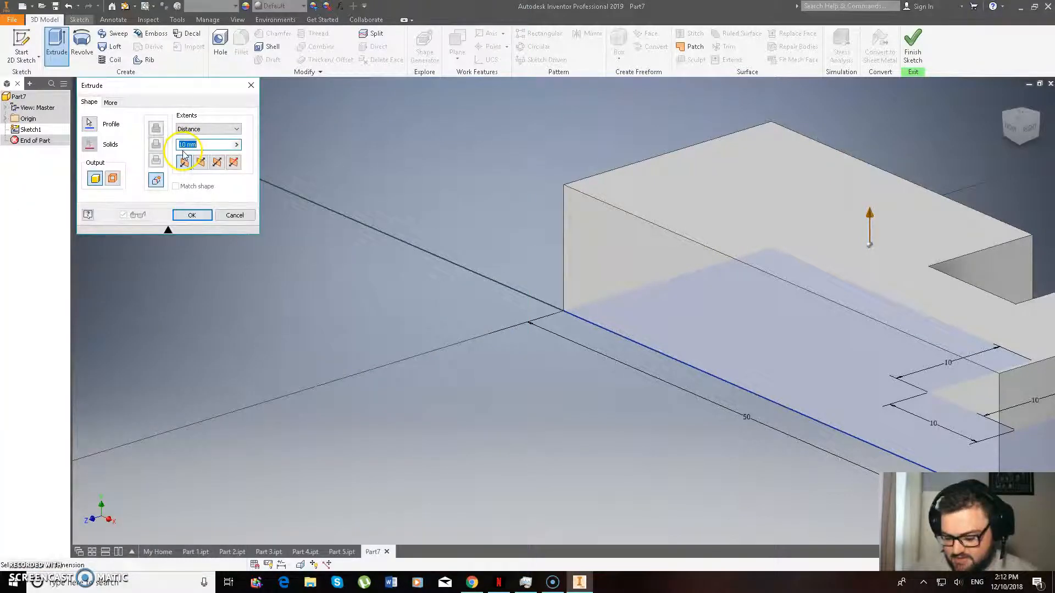
left_click(196, 219)
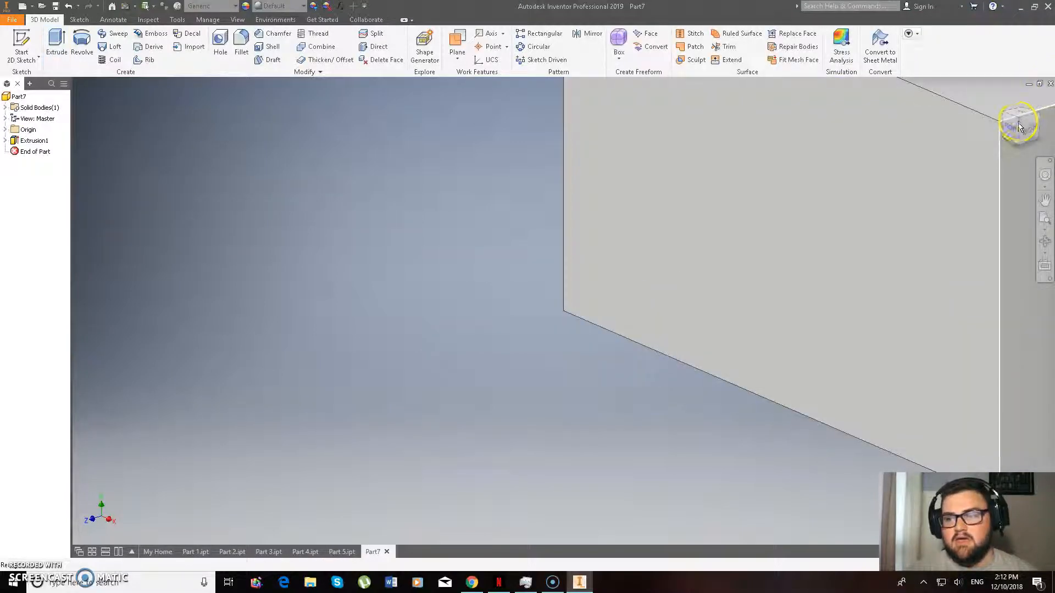
mouse_move(1018, 122)
left_mouse_down()
mouse_move(1018, 136)
mouse_move(1019, 126)
mouse_move(972, 177)
mouse_move(685, 190)
mouse_move(641, 130)
left_mouse_up()
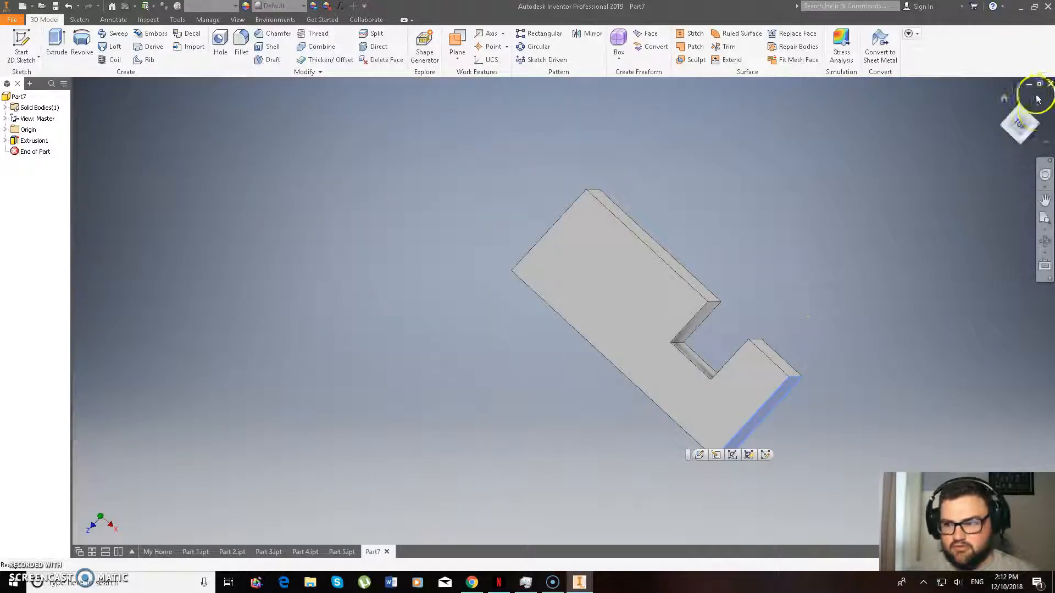
left_click(997, 125)
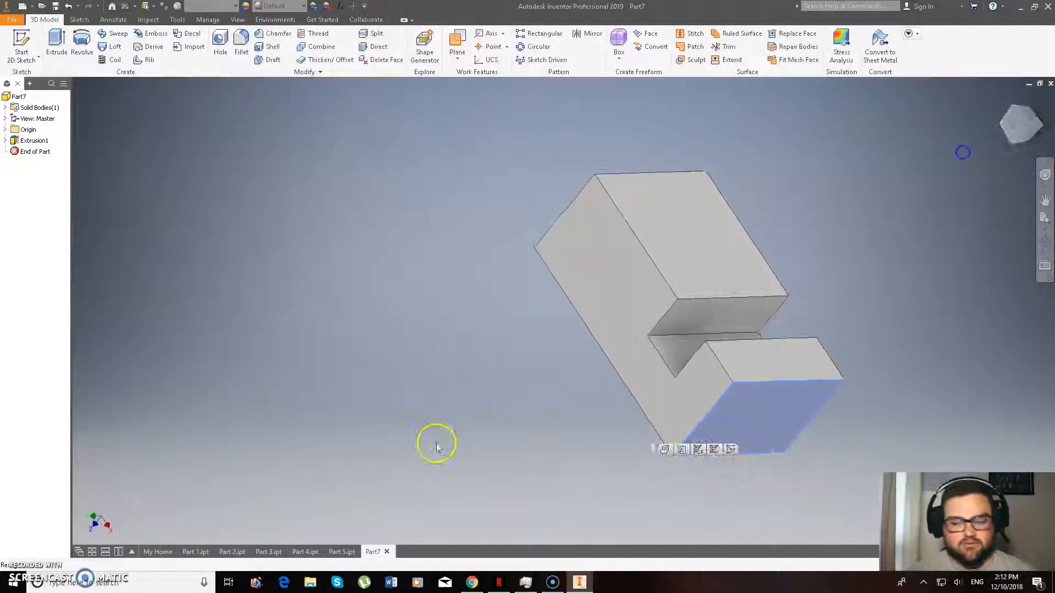
left_click(471, 582)
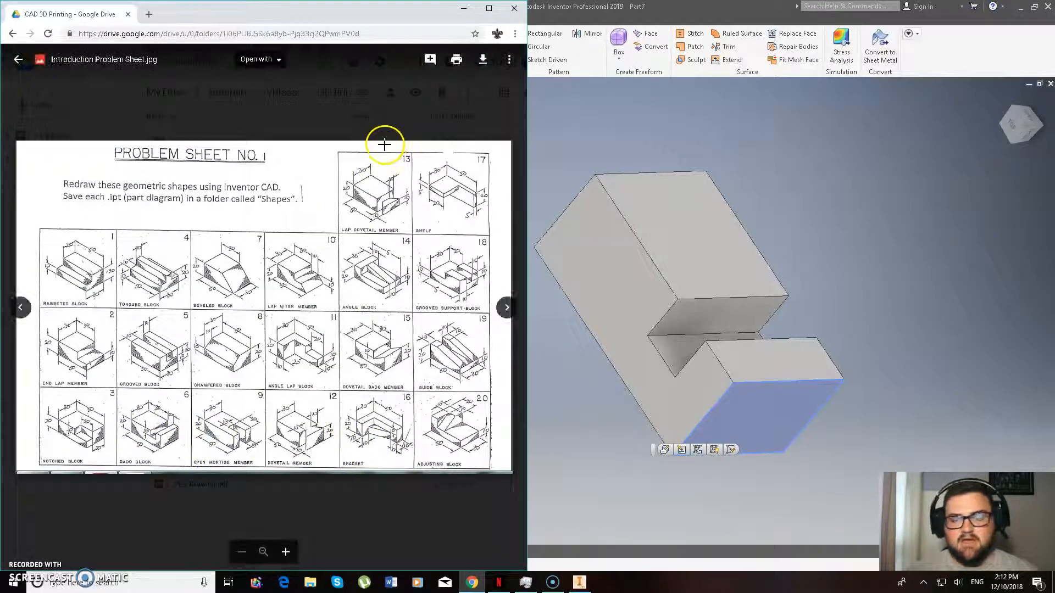
left_click(463, 8)
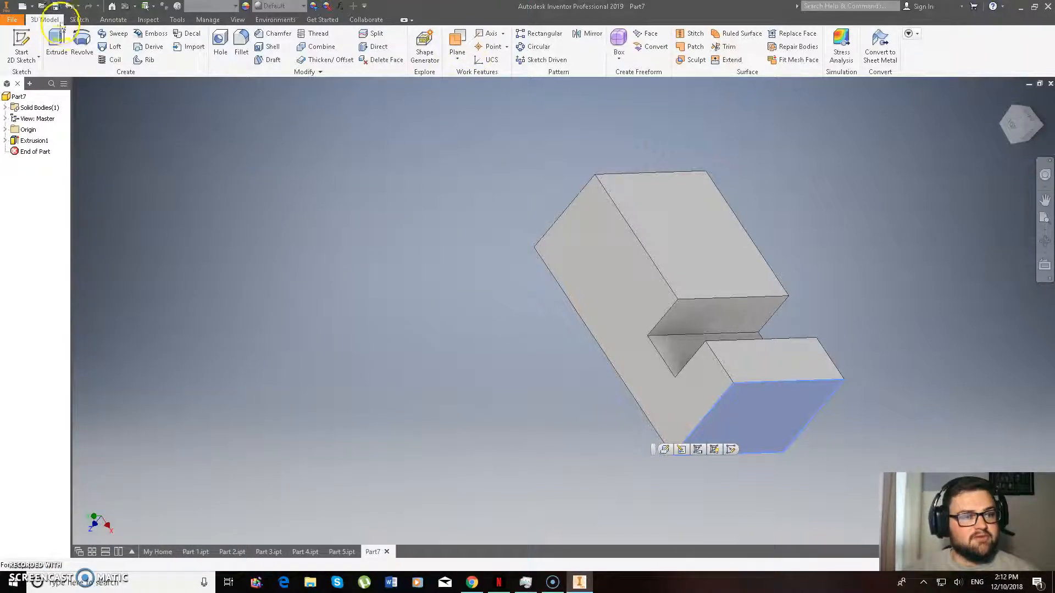
Save the part as Part 6 in the Problem Sheet 1 folder.
left_click(55, 6)
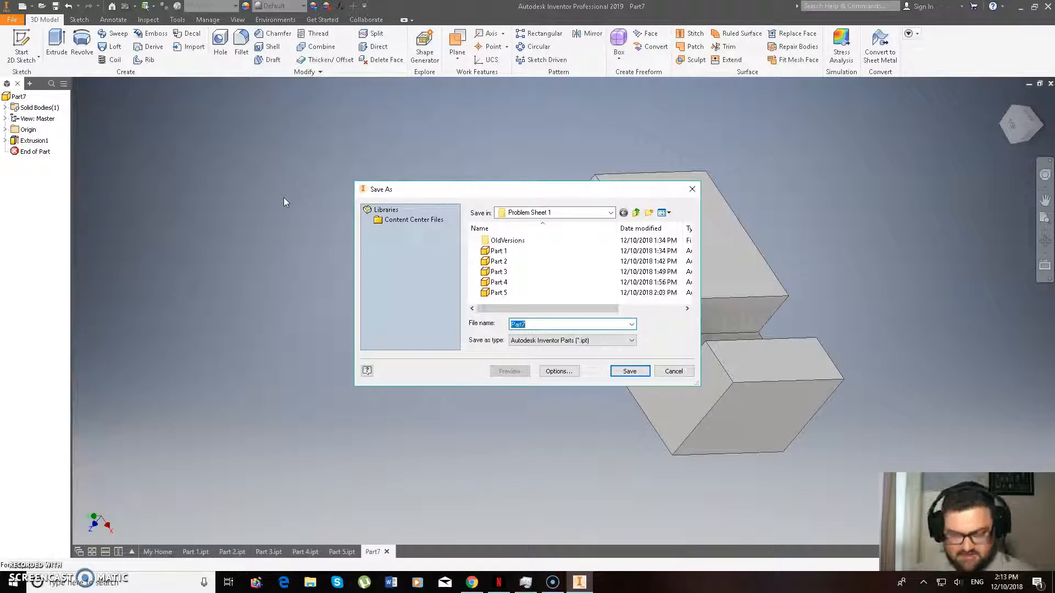
key("BackSpace")
type("6")
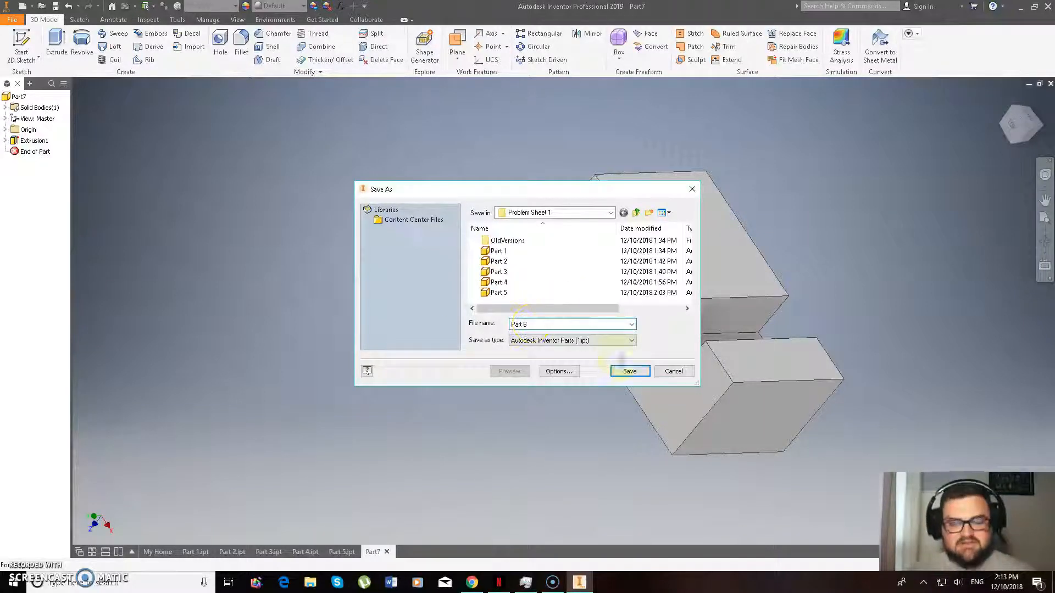
left_click(629, 371)
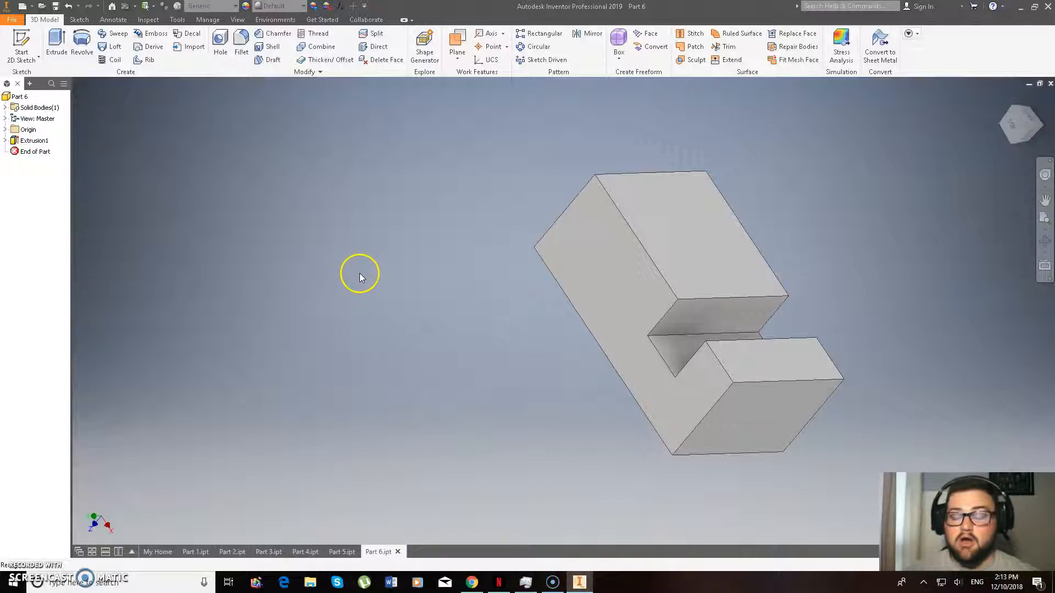